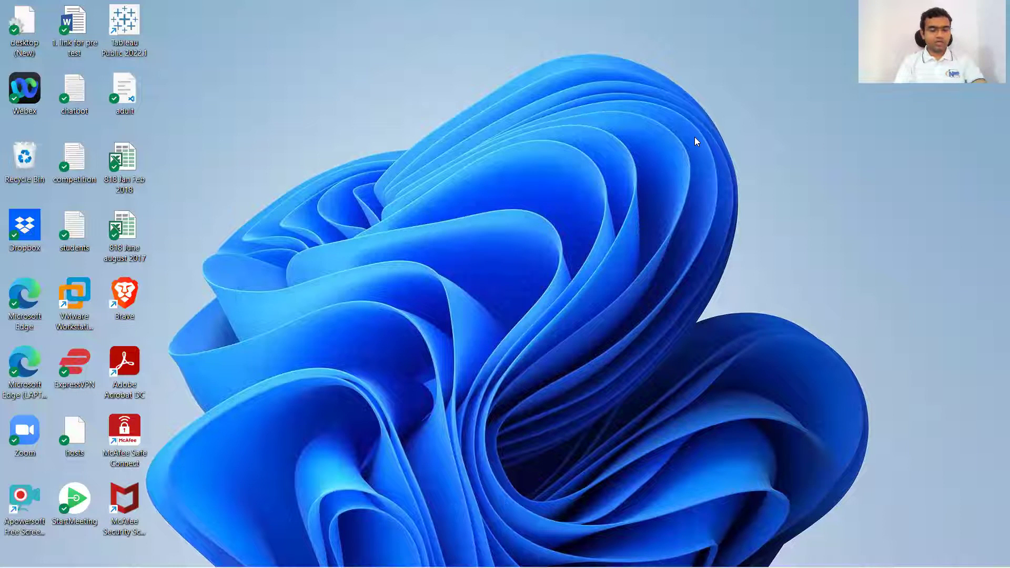
Launch Microsoft Edge from Start and search Bing for 'tableau public login'
key(super)
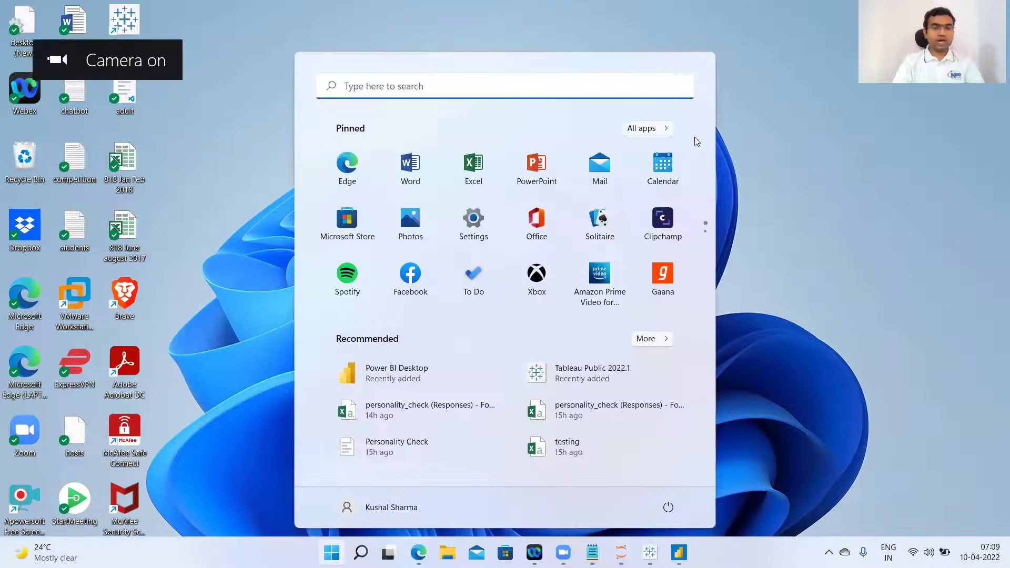
click(355, 170)
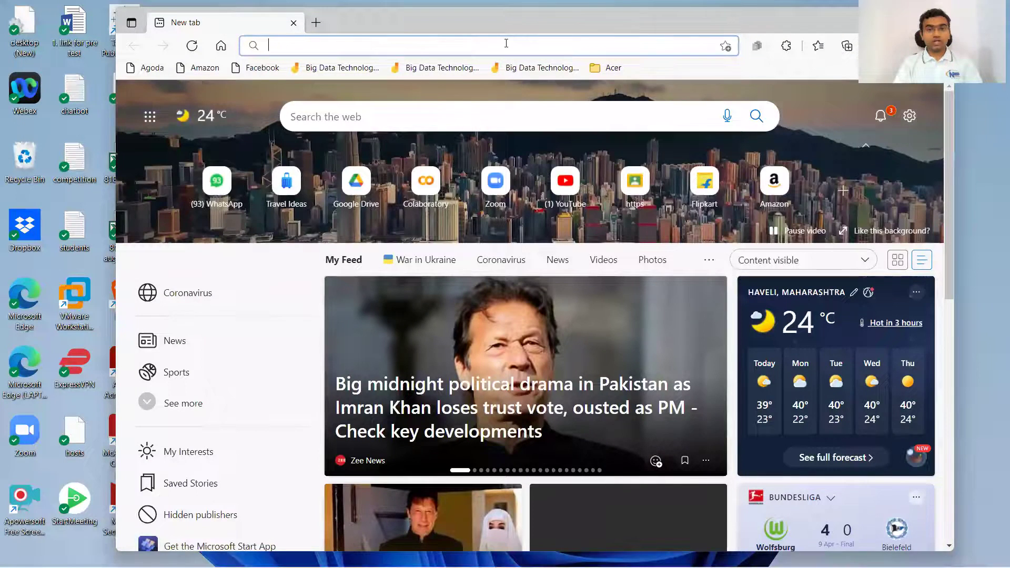
text(tableau public desktop)
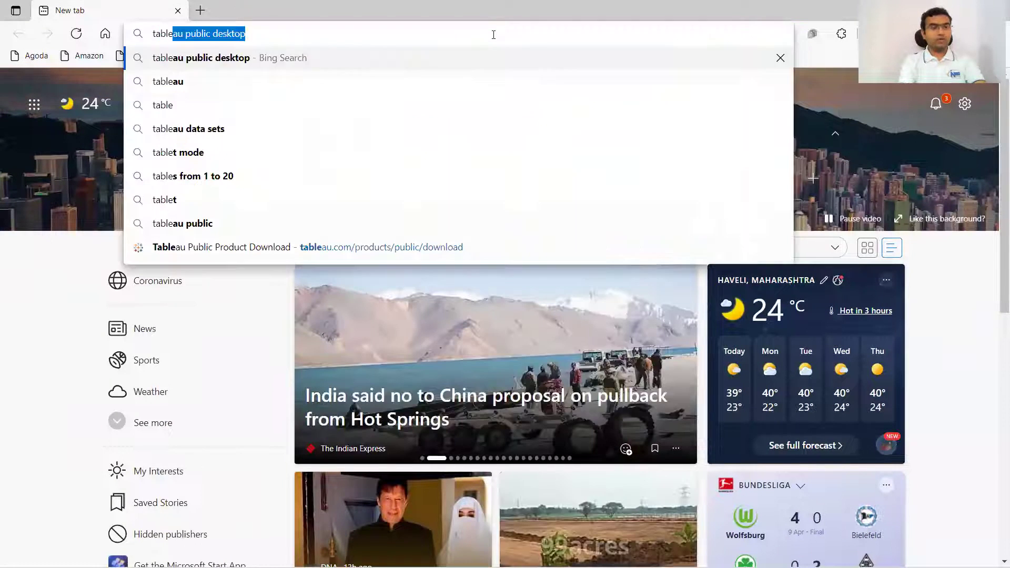
key(End)
key(BackSpace)
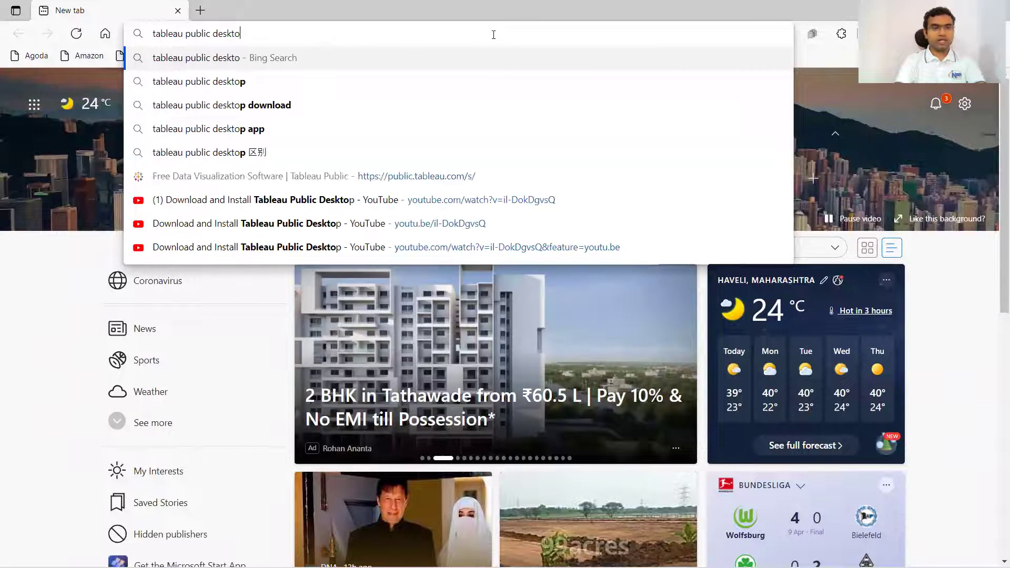
key(BackSpace)
key(BackSpace)
key(BackSpace)
key(BackSpace)
key(BackSpace)
key(BackSpace)
text(login)
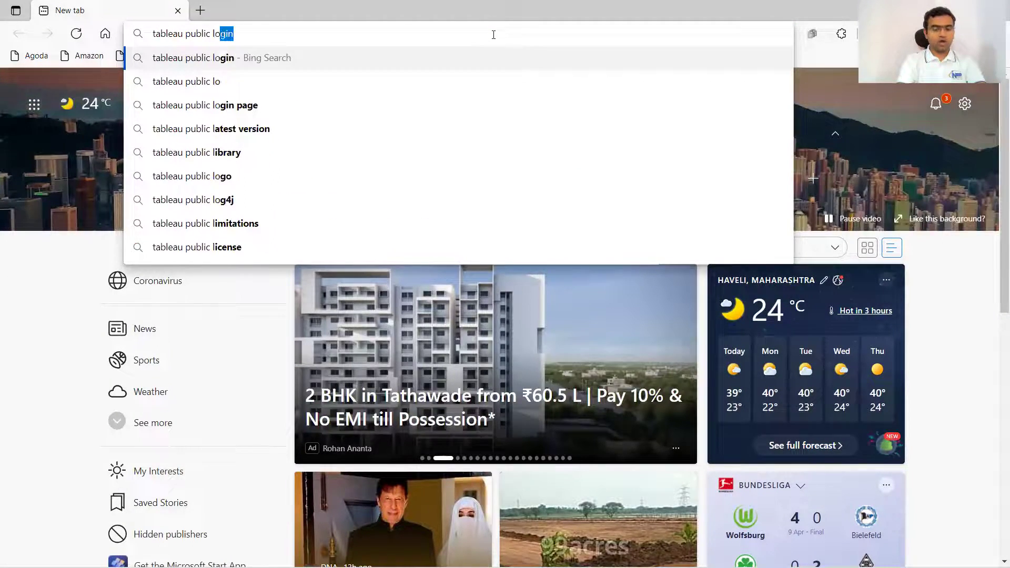
key(Return)
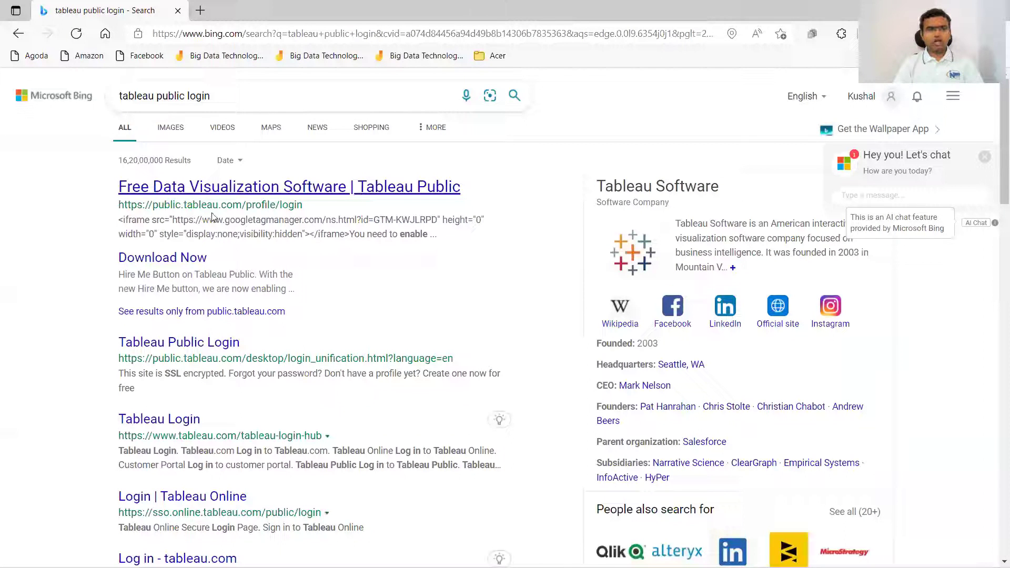
Open the Tableau Public result and bring up its sign-in form
click(260, 192)
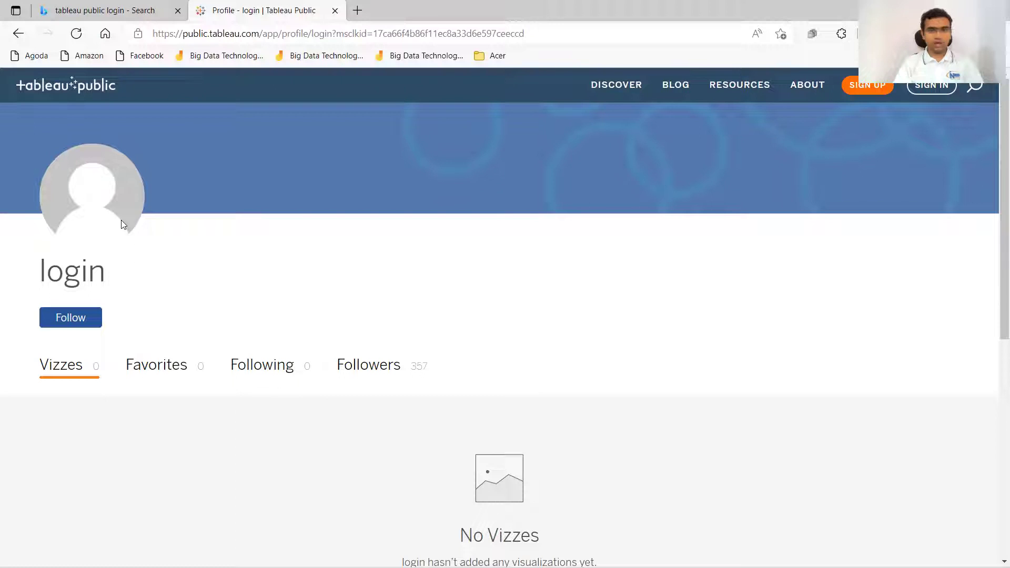
click(929, 91)
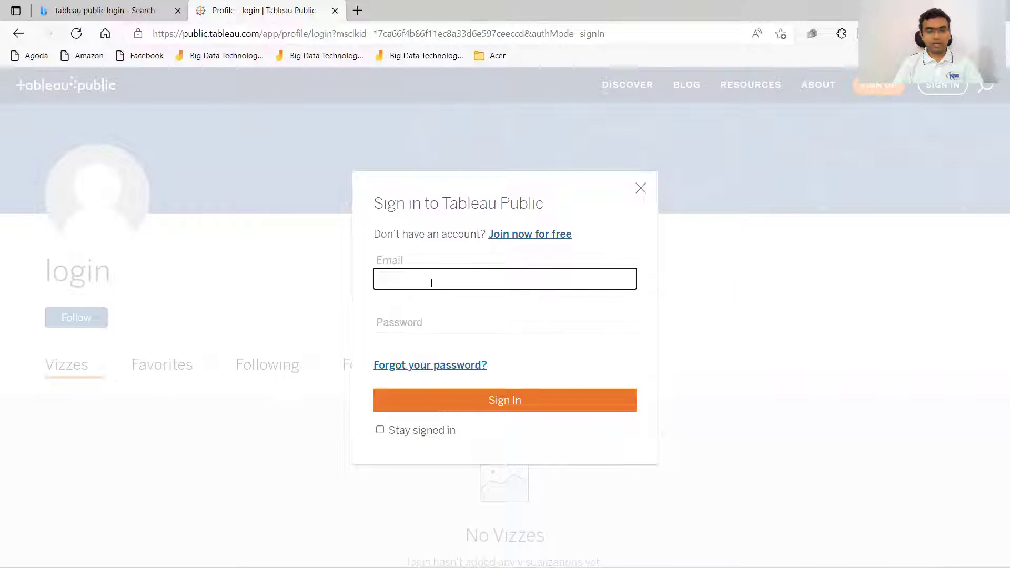
click(639, 189)
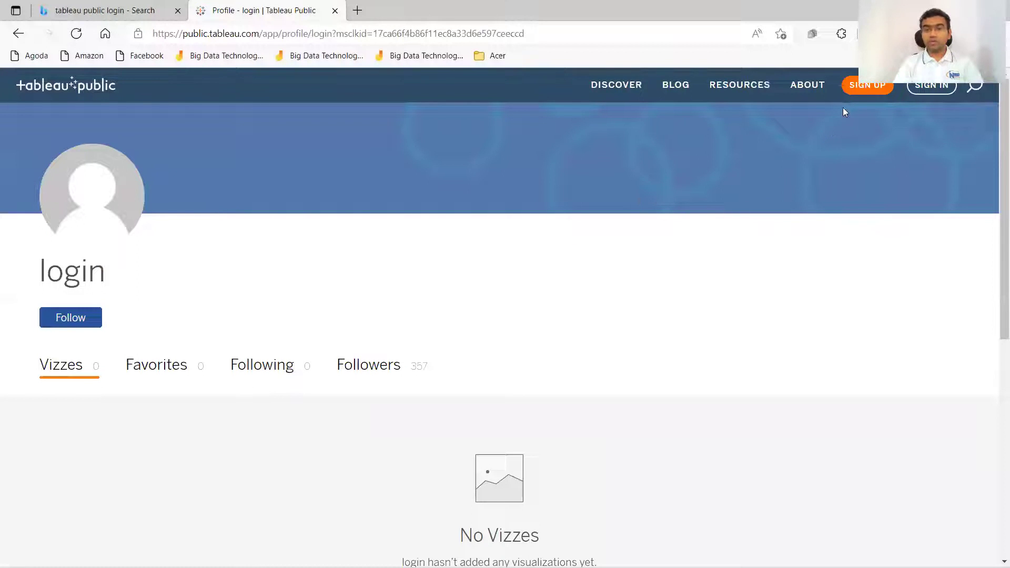
click(856, 89)
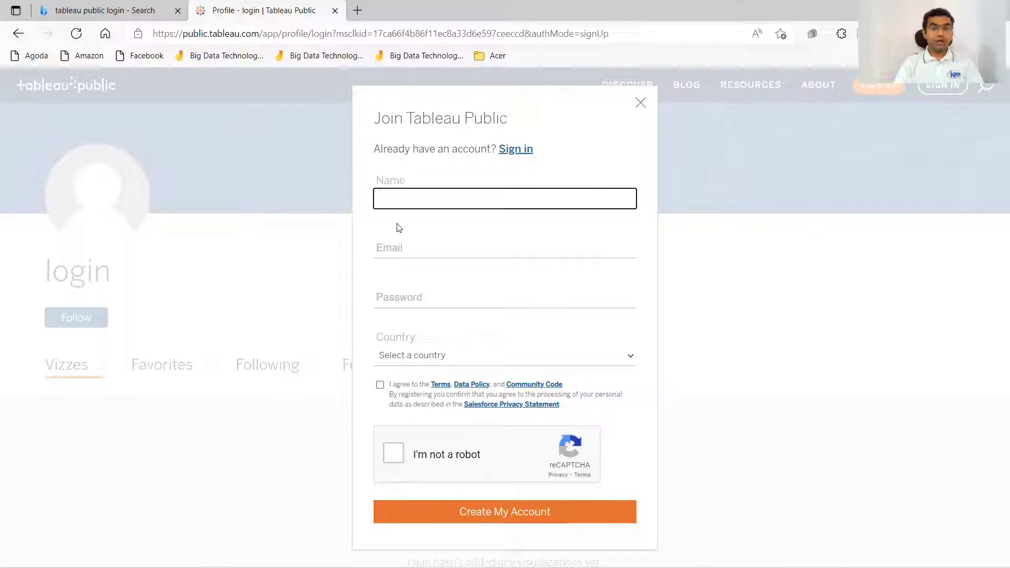
click(513, 150)
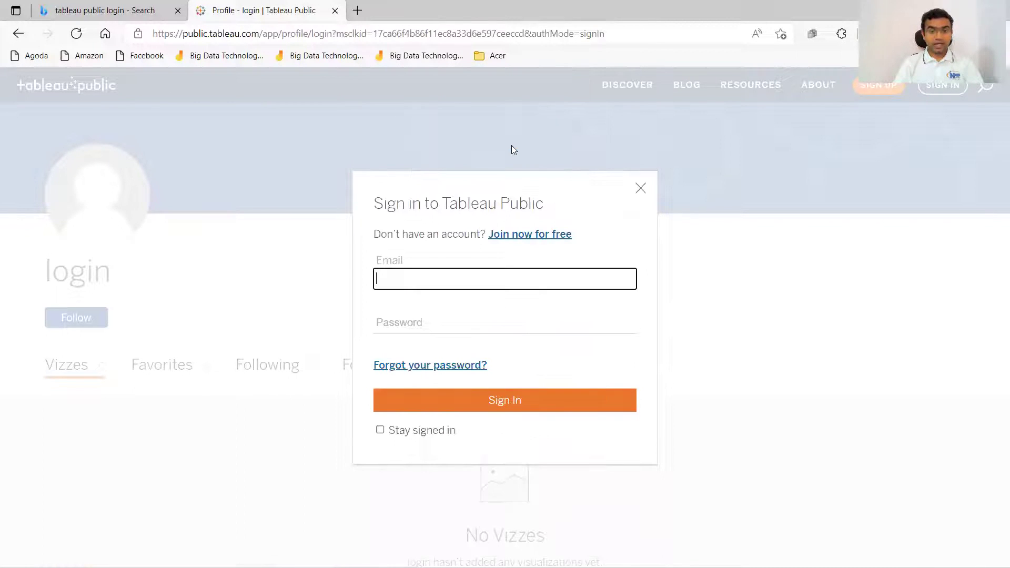
Sign in with the saved account e-mail and the account password
click(425, 278)
click(429, 322)
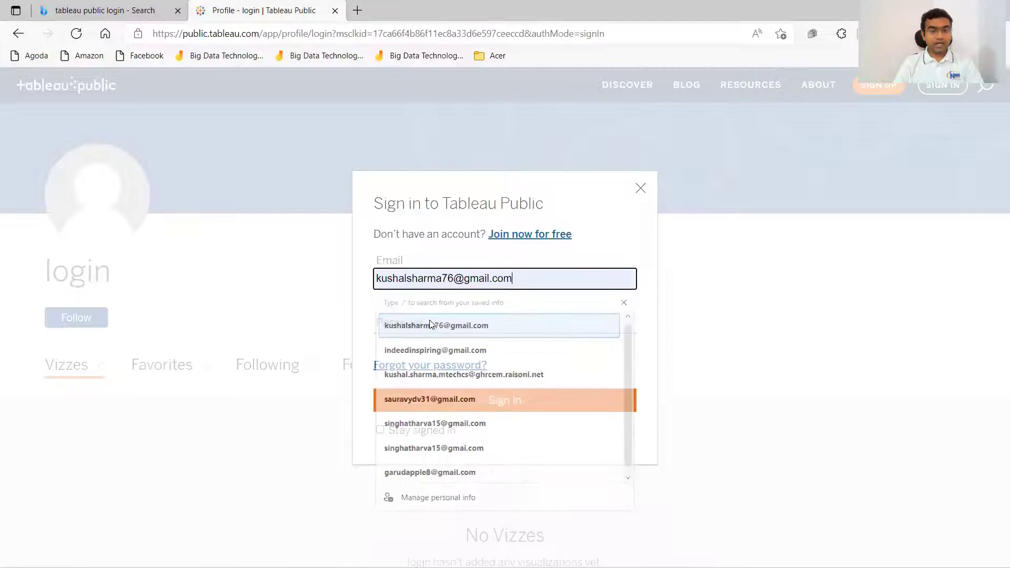
click(454, 316)
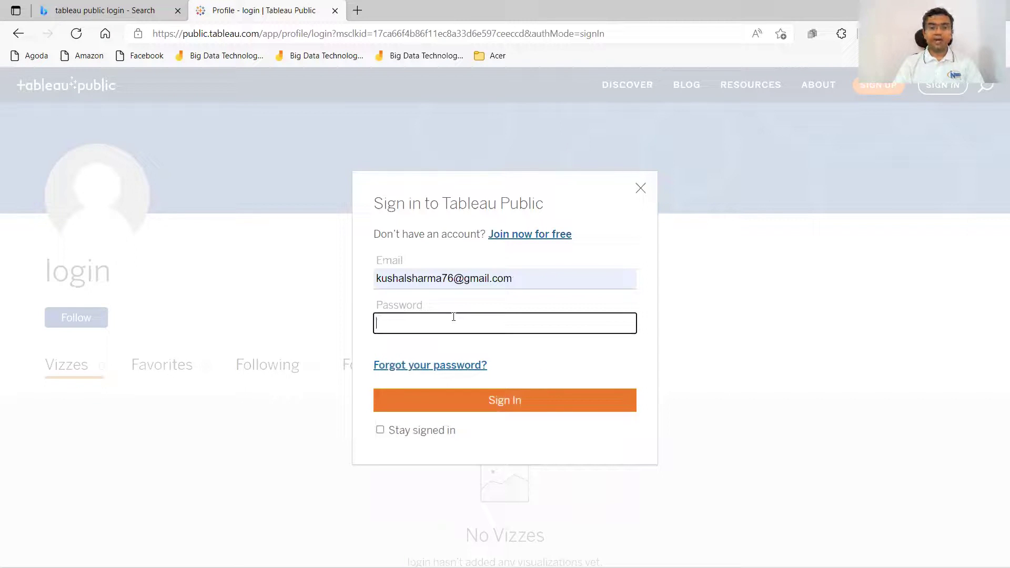
text(**)
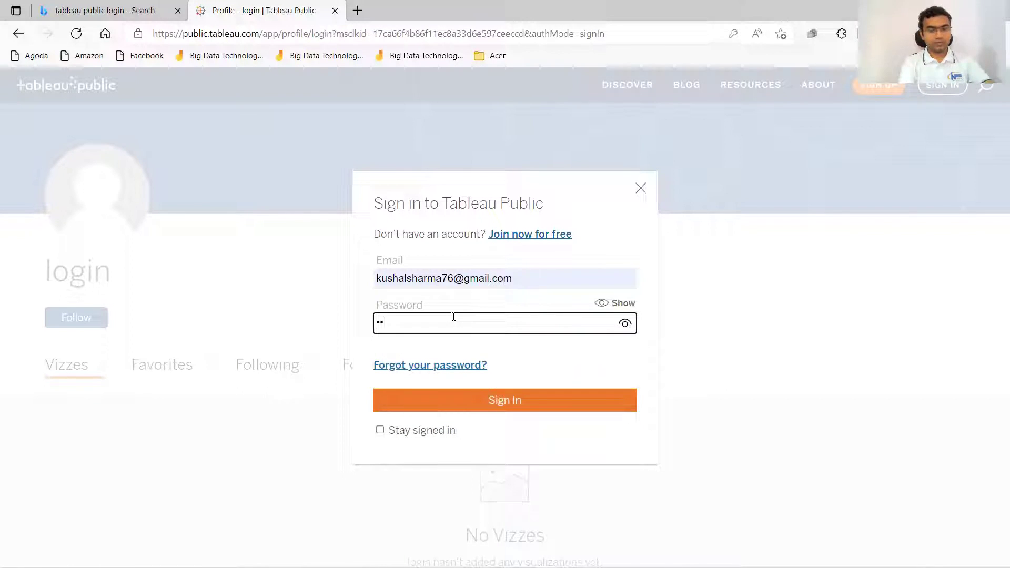
text(*******)
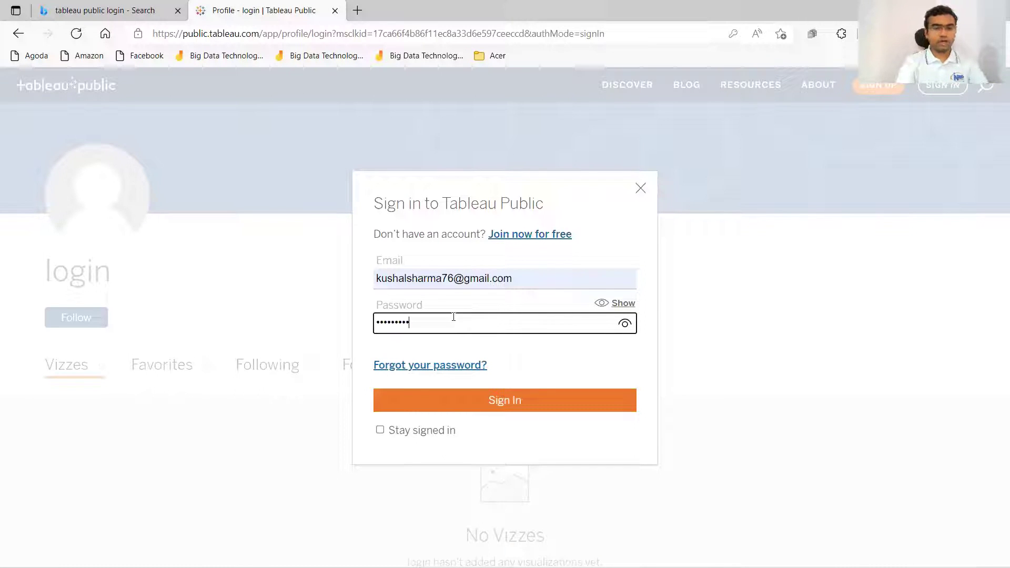
click(472, 403)
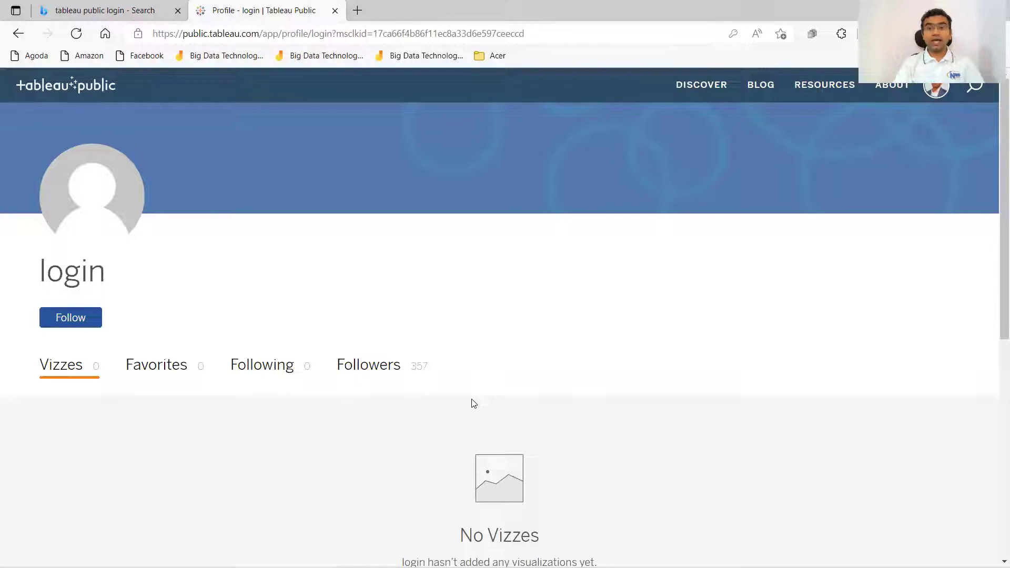
Open your own profile page from the account menu and return to its Vizzes list
click(936, 96)
click(930, 122)
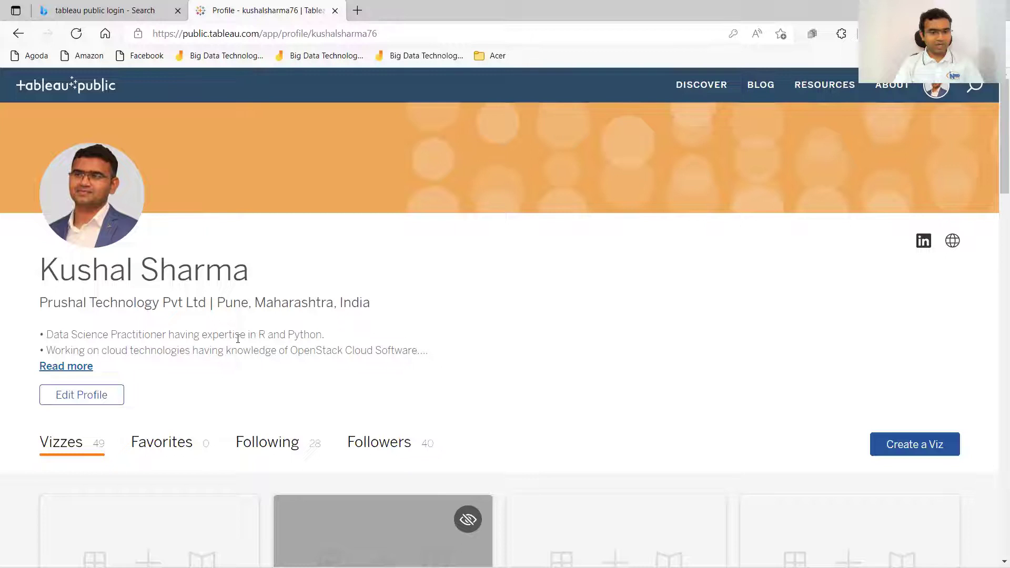
click(375, 448)
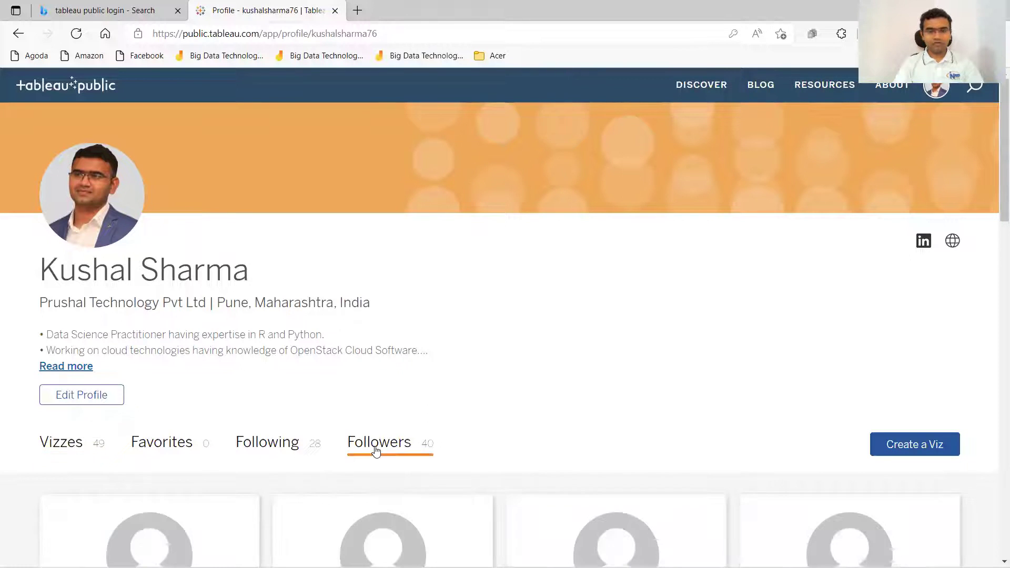
click(262, 447)
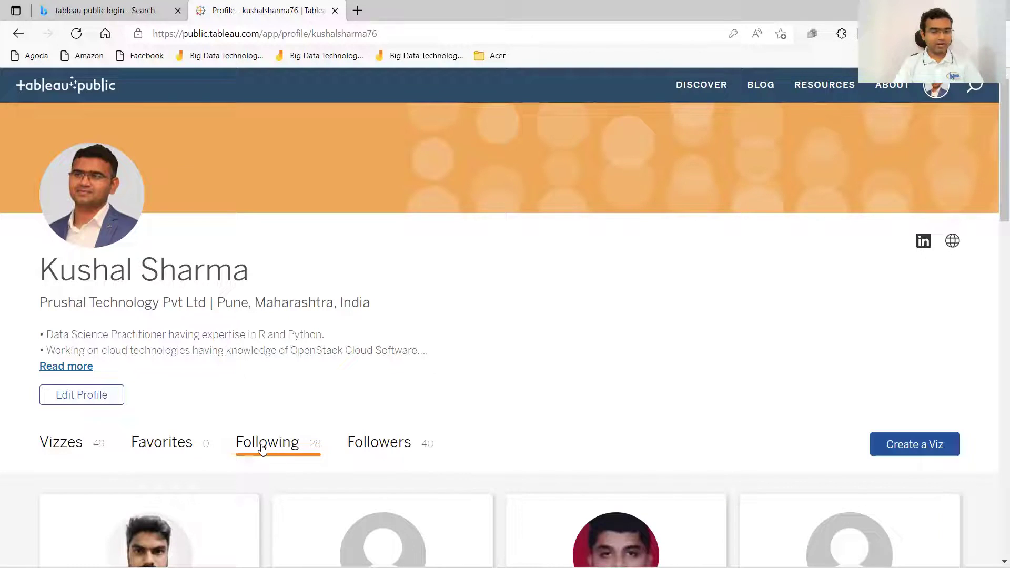
click(58, 445)
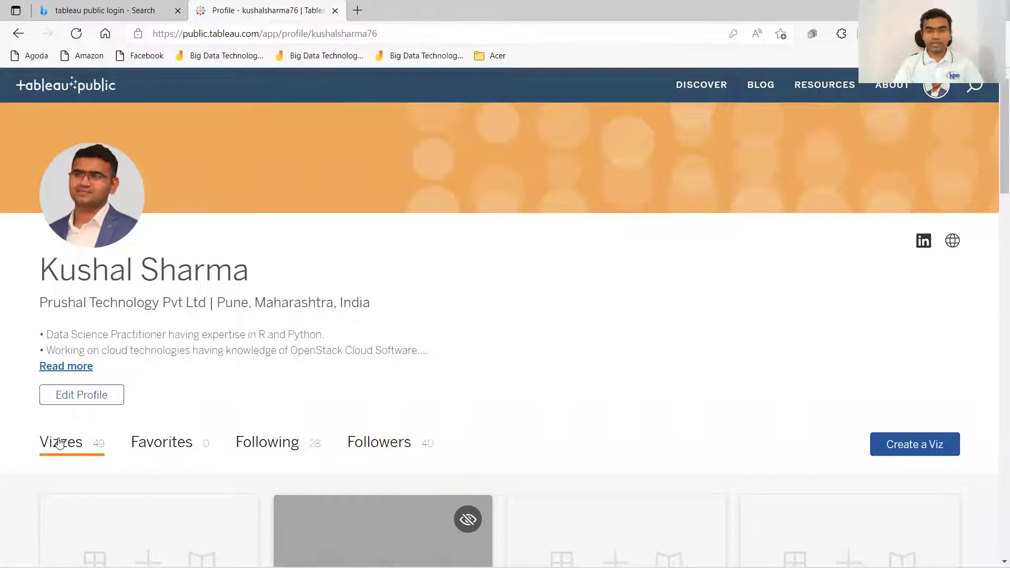
scroll(205, 425, down, 5)
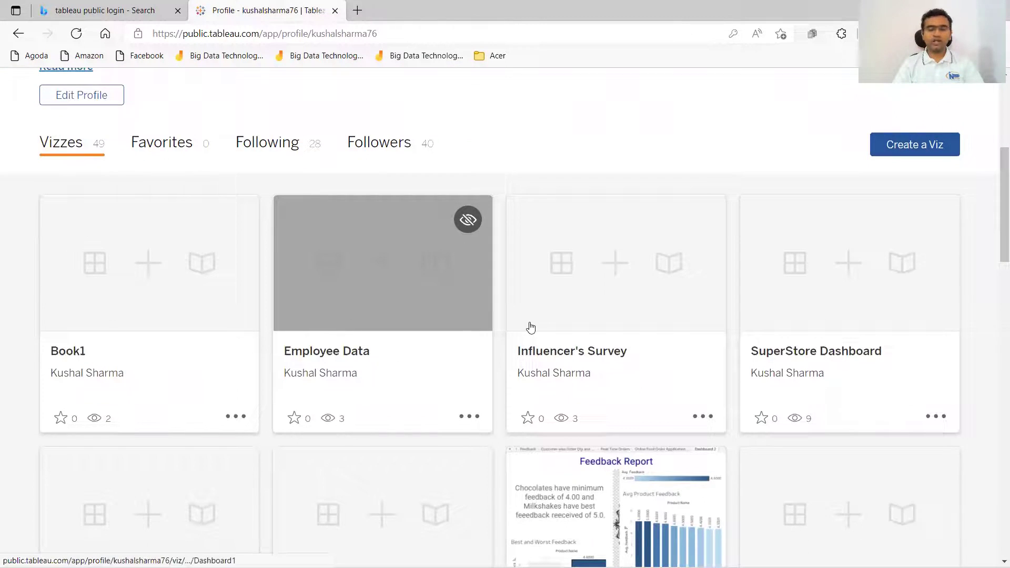
scroll(543, 347, up, 5)
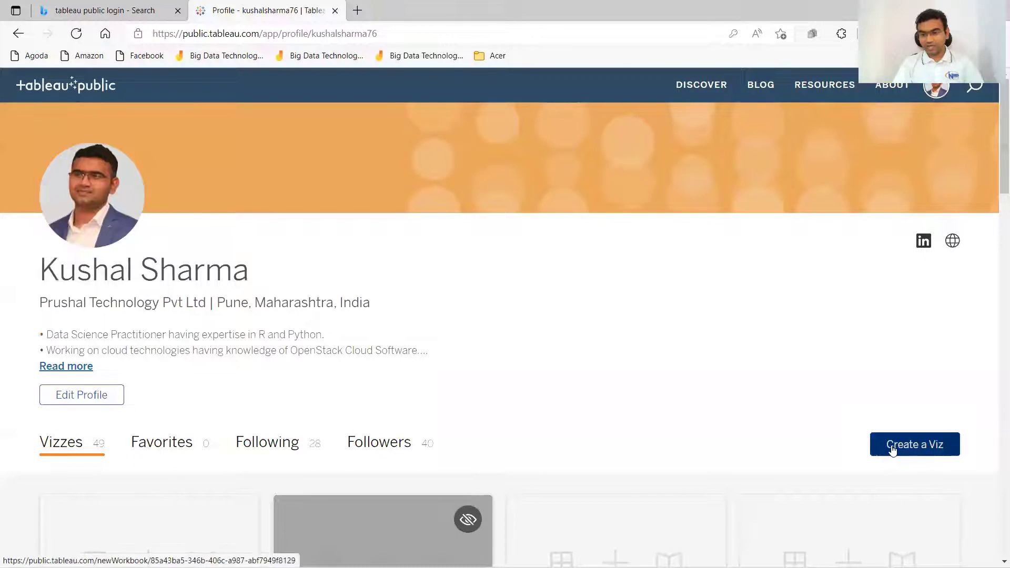
Create a new viz by uploading the Sample - EU Superstore file from the computer
click(918, 450)
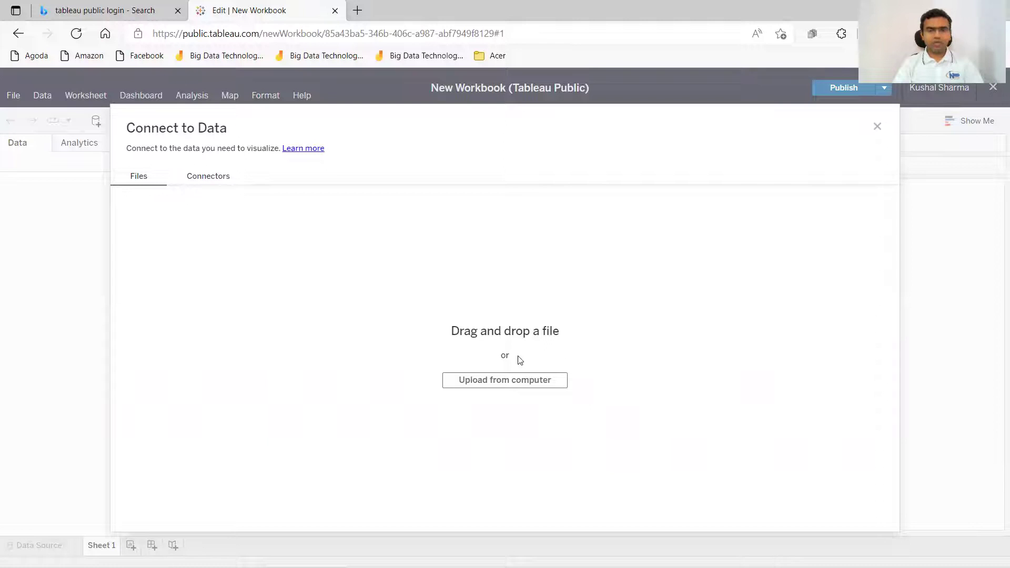
click(496, 380)
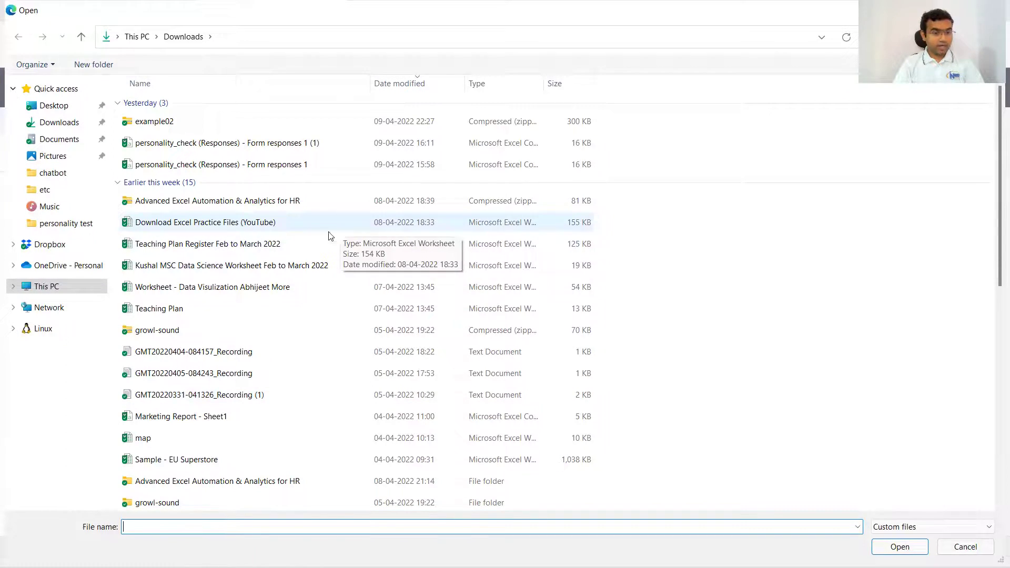
double_click(171, 459)
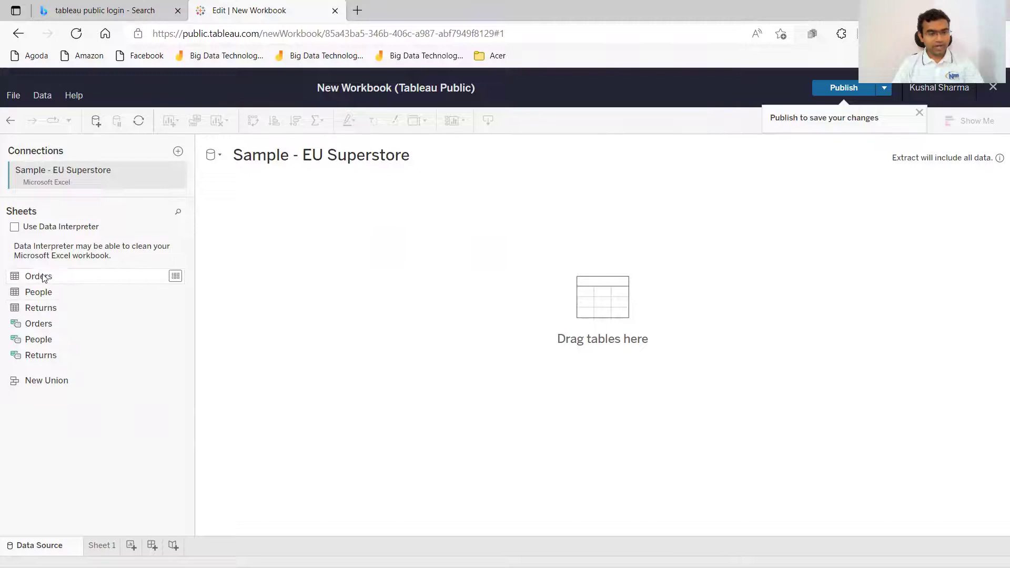
Place Orders on the canvas, relate People and Returns to it, then go to Sheet 1
drag(232, 266, 405, 252)
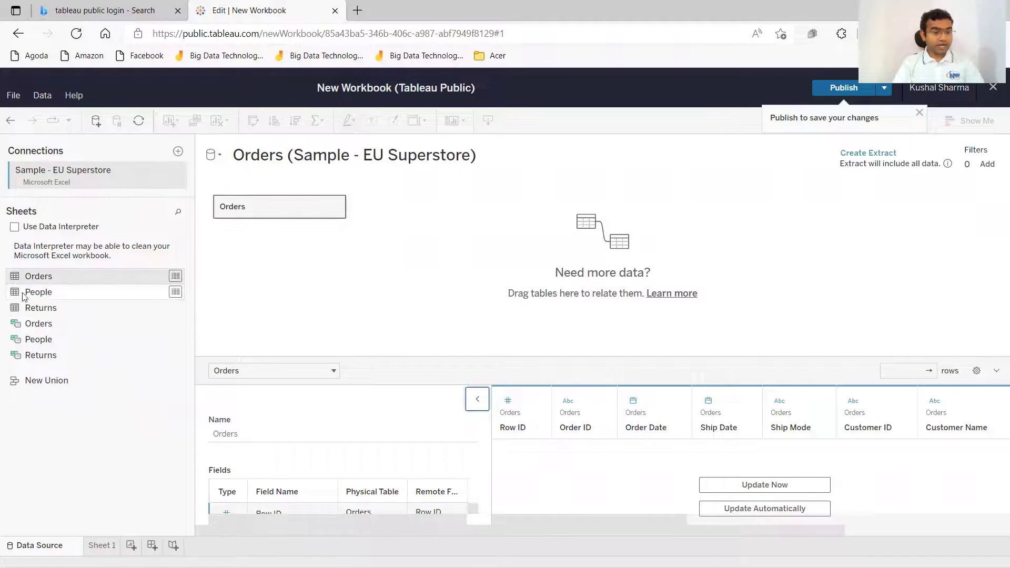
drag(23, 293, 508, 243)
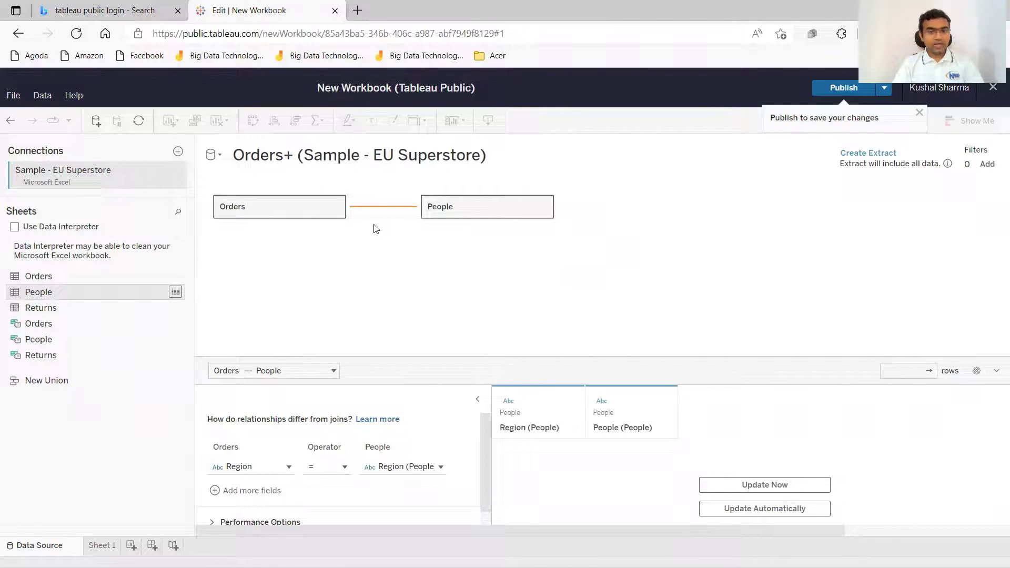
mouse_move(381, 210)
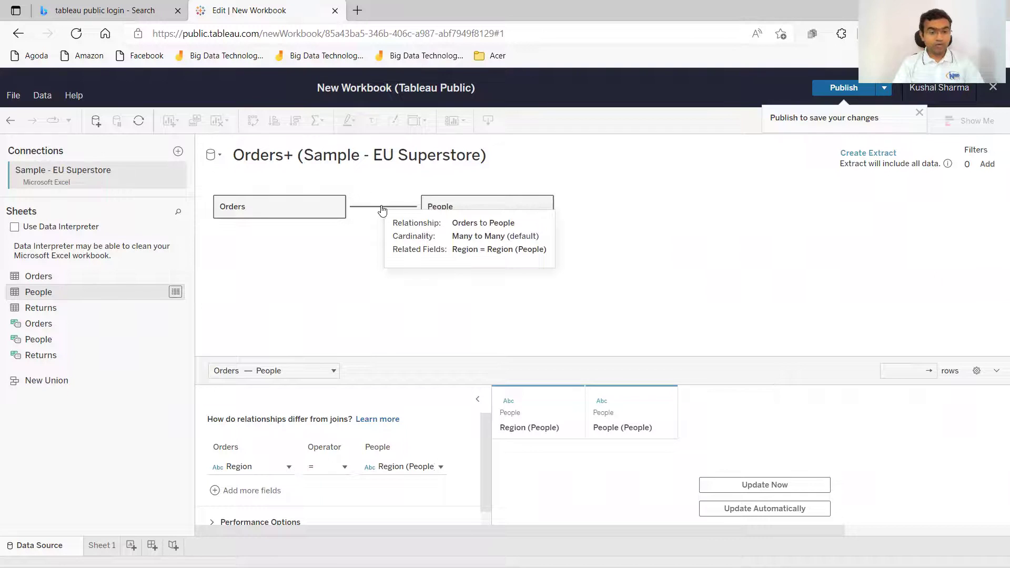
drag(30, 309, 459, 295)
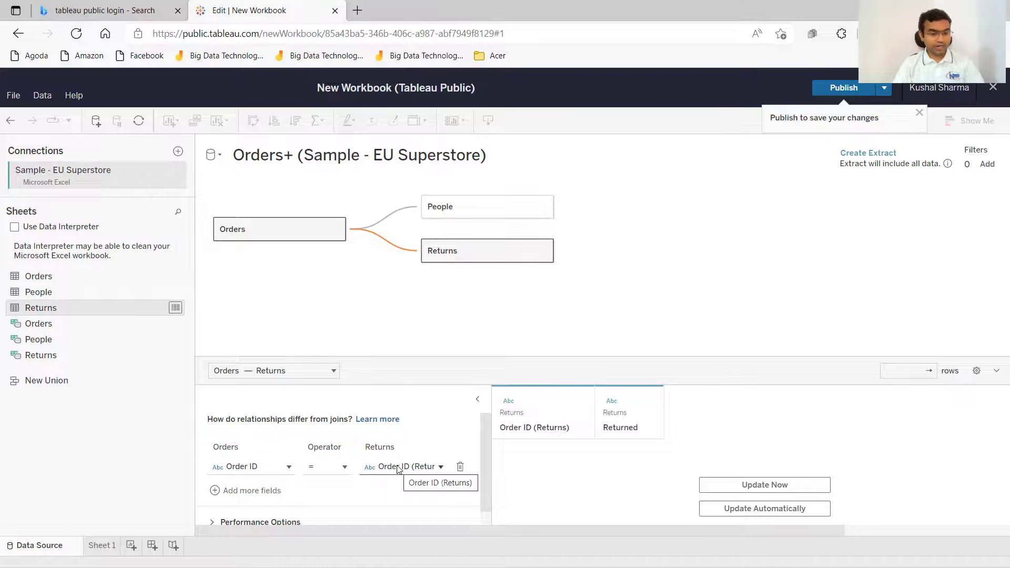
click(97, 546)
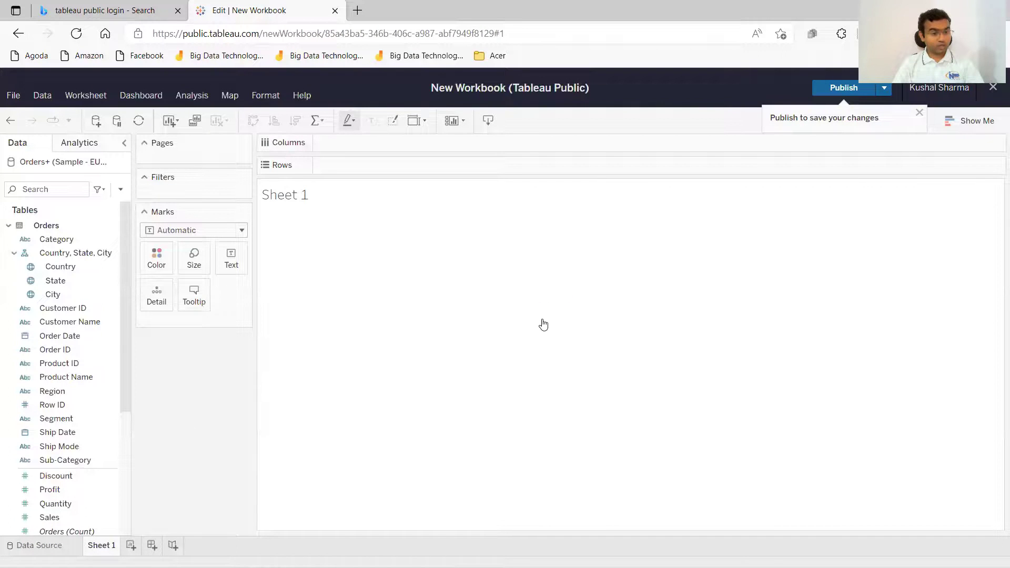
Put Category on Columns and Sales on Rows to chart SUM(Sales) bars
scroll(42, 324, down, 3)
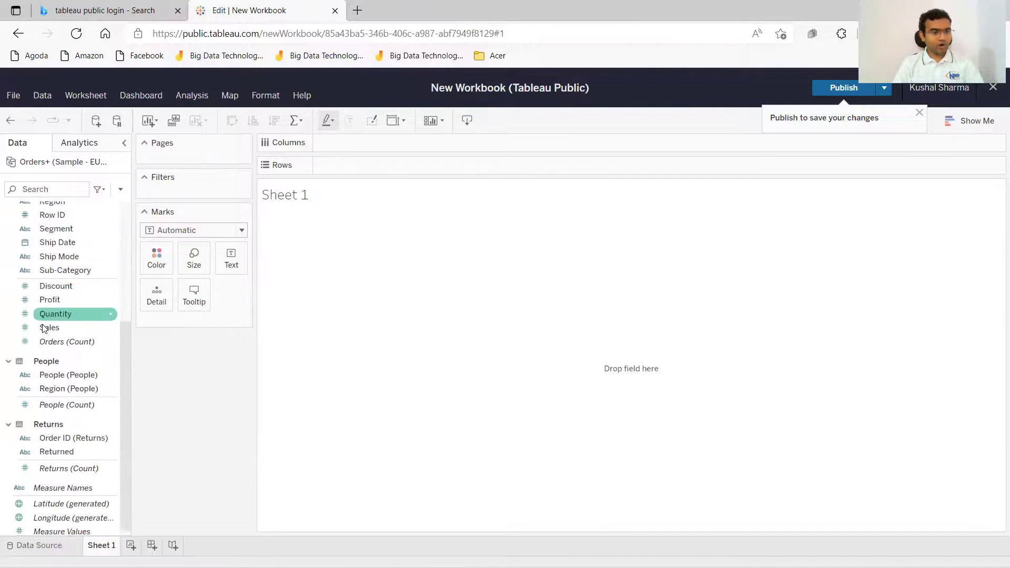
scroll(47, 334, up, 3)
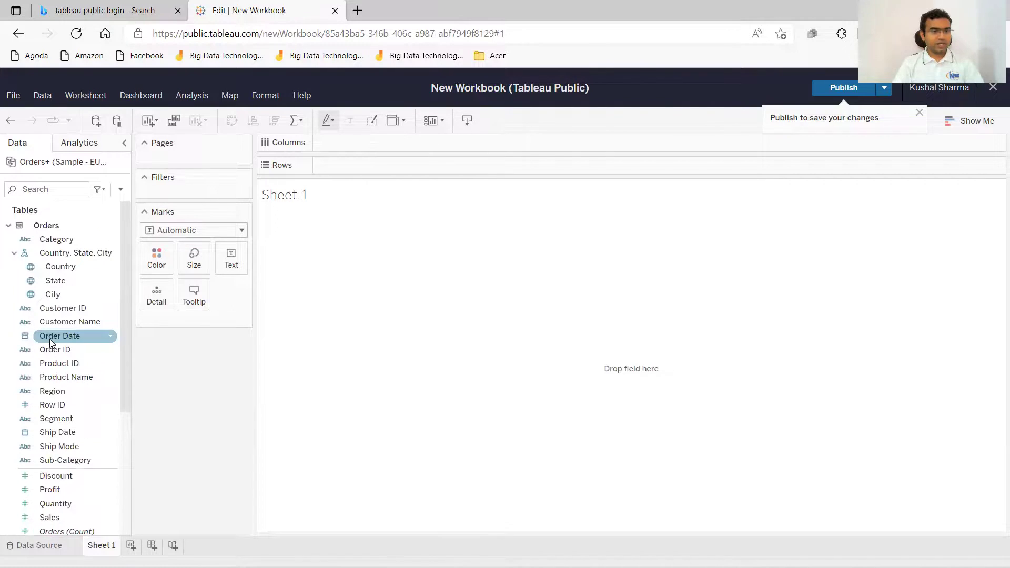
drag(55, 240, 423, 145)
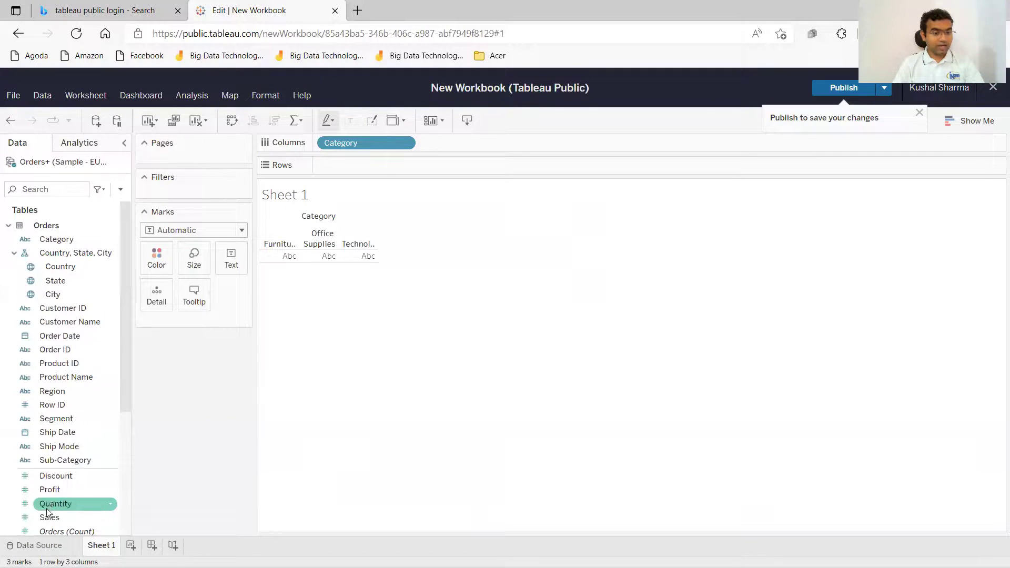
drag(49, 517, 363, 165)
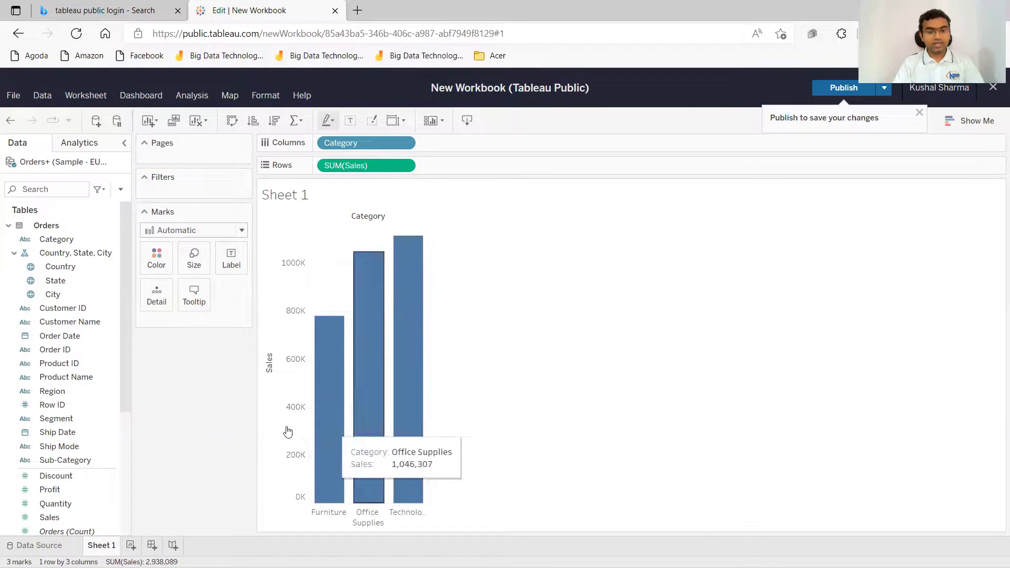
mouse_move(317, 429)
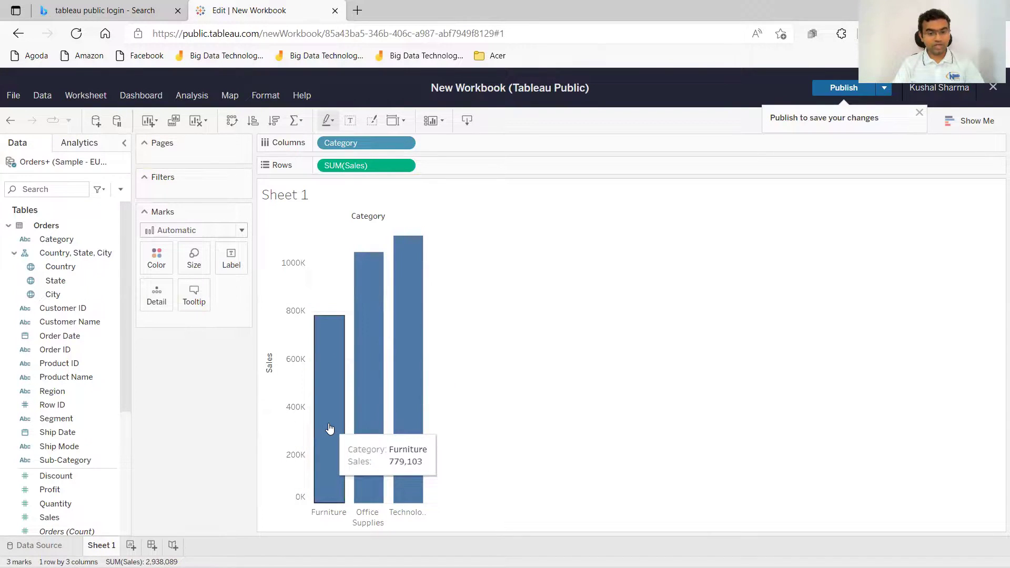
mouse_move(382, 398)
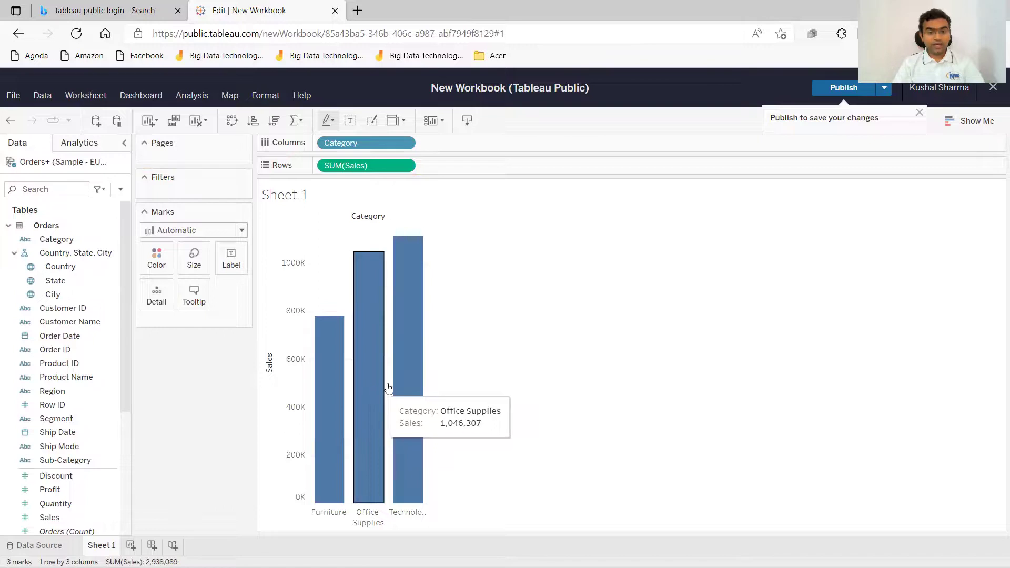
Publish the workbook under the name 'Demo' and close the editor to view it
click(837, 93)
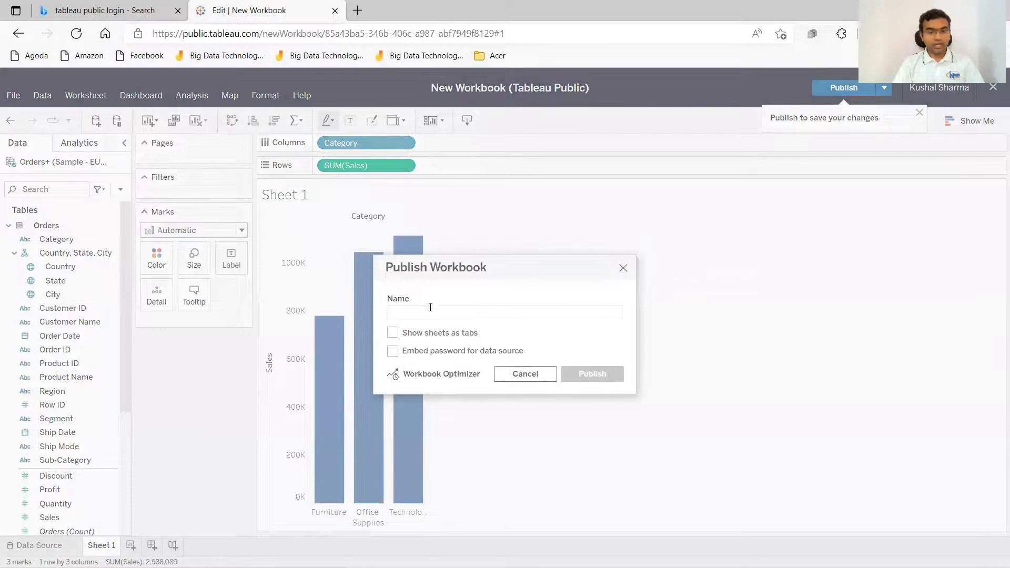
text(Demo)
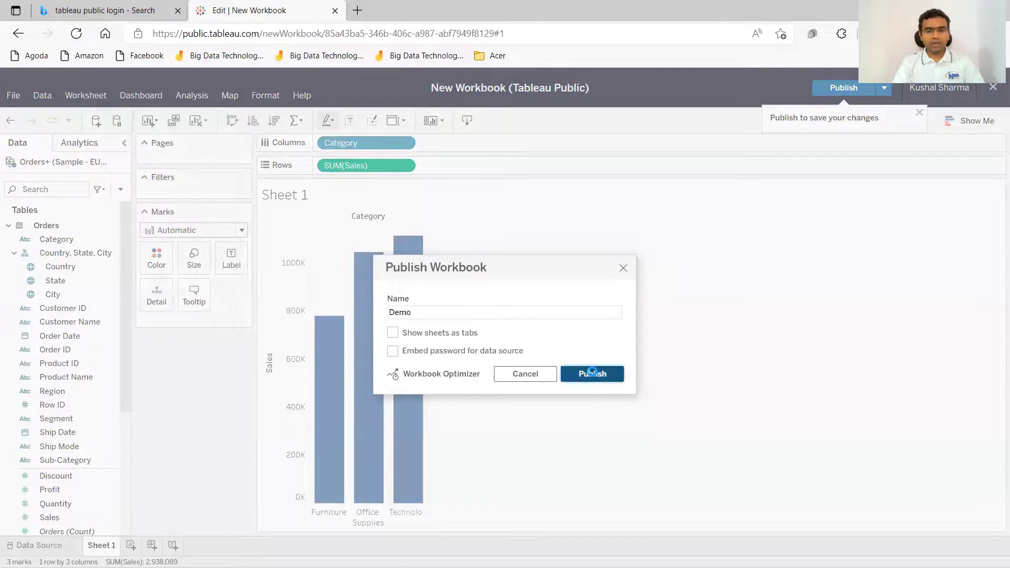
click(592, 372)
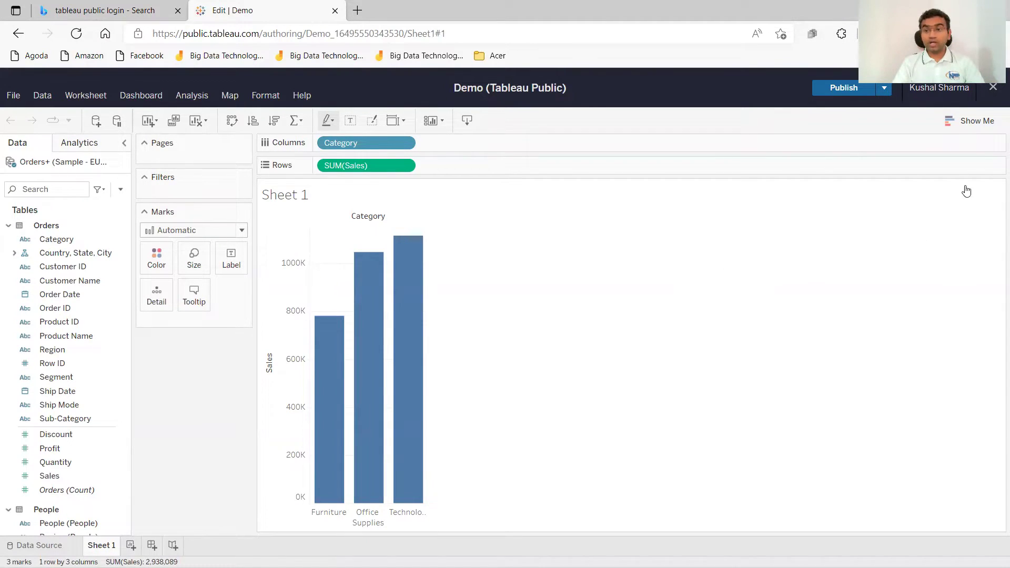
click(994, 88)
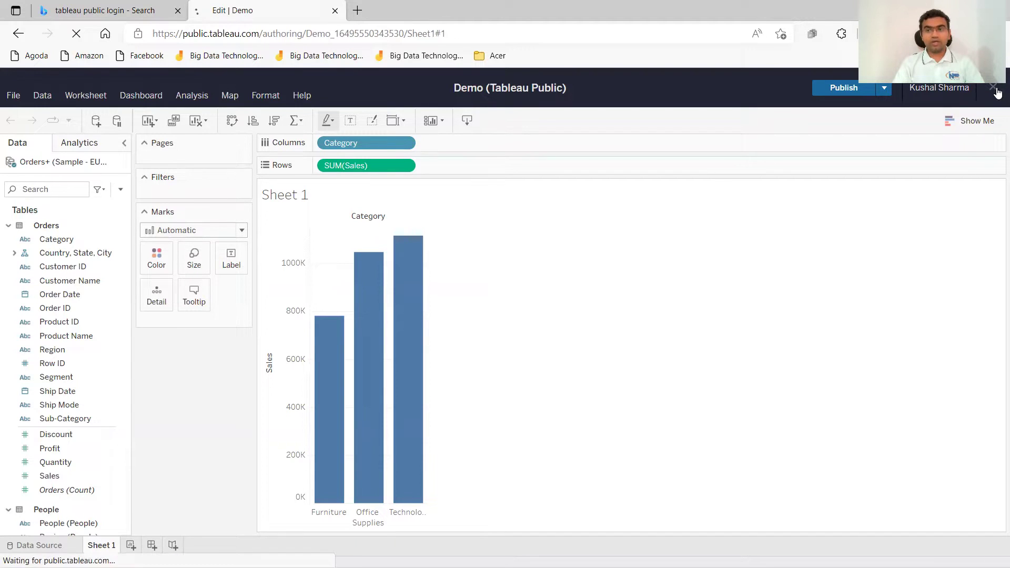